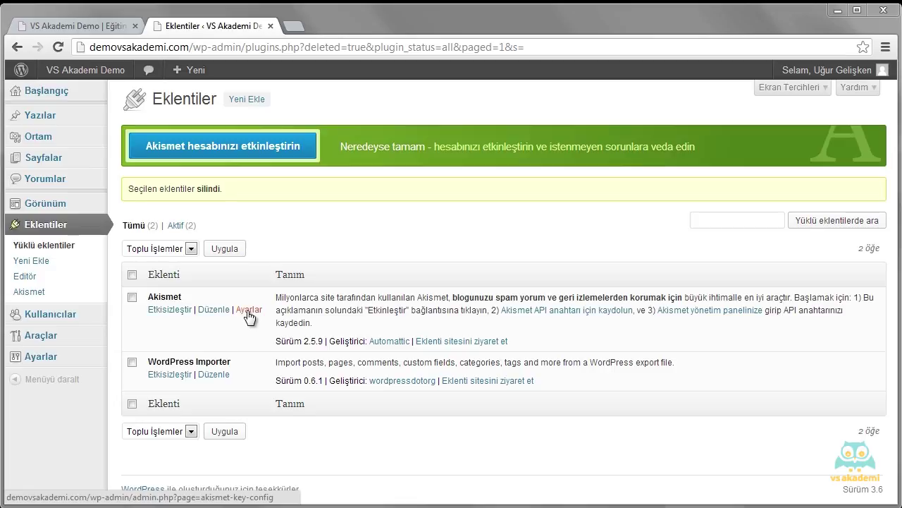
Step: Follow the Akismet 'Akismet API anahtarı için kaydolun' link from the Plugins list
click(582, 318)
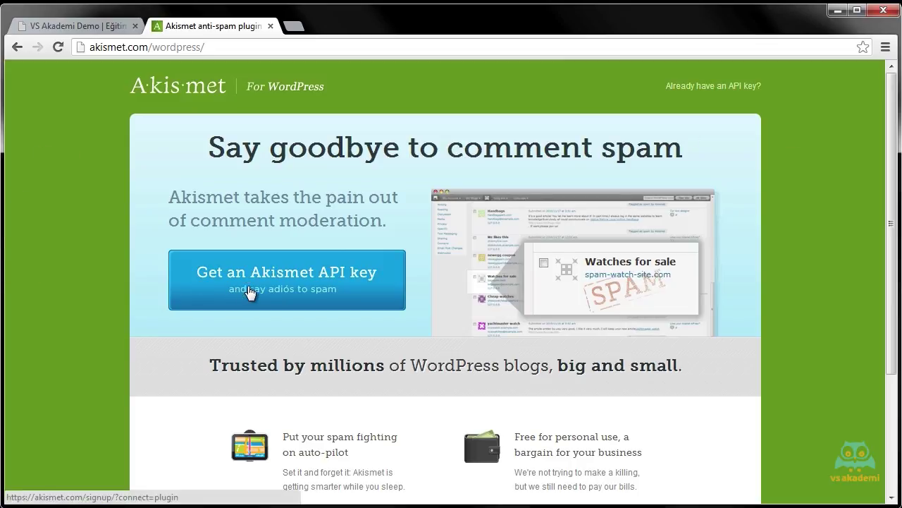
Step: Choose 'Get an Akismet API key' on akismet.com/wordpress
click(374, 285)
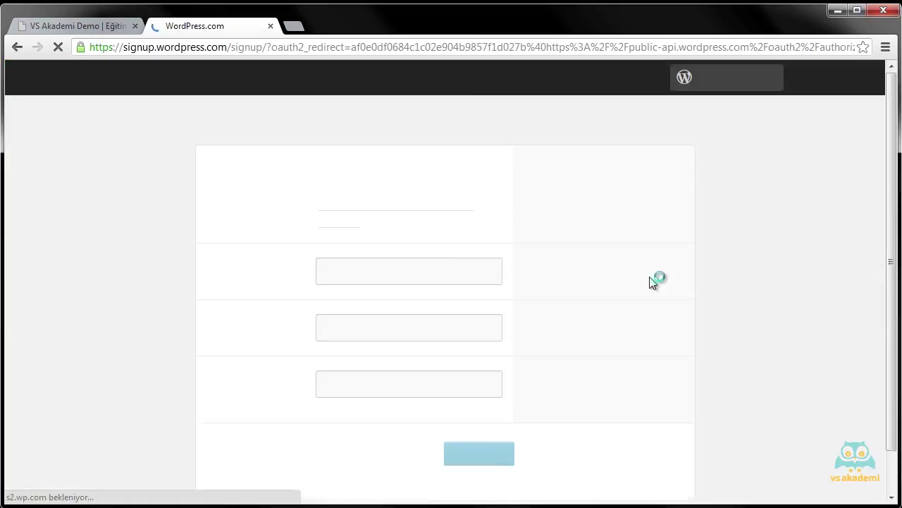
Step: Enter an e-mail address, username and password in the WordPress.com signup form, then submit and confirm
scroll(585, 240, down, 1)
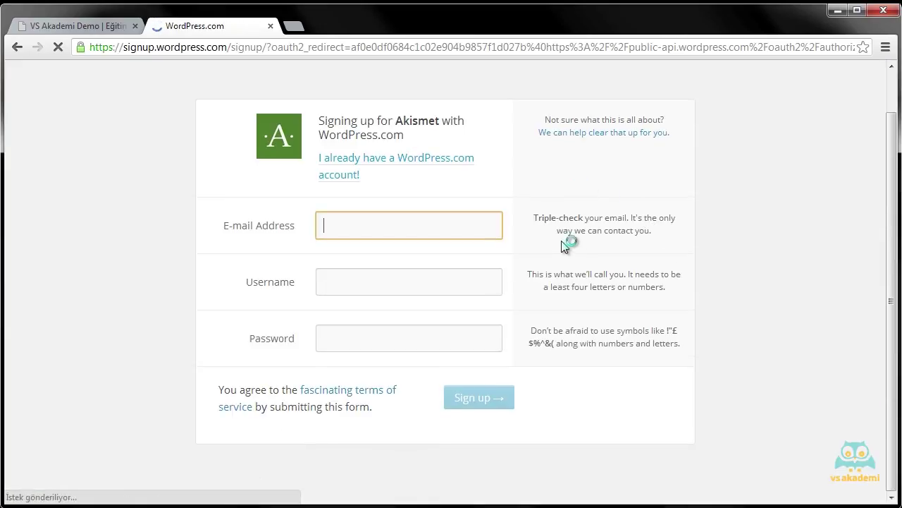
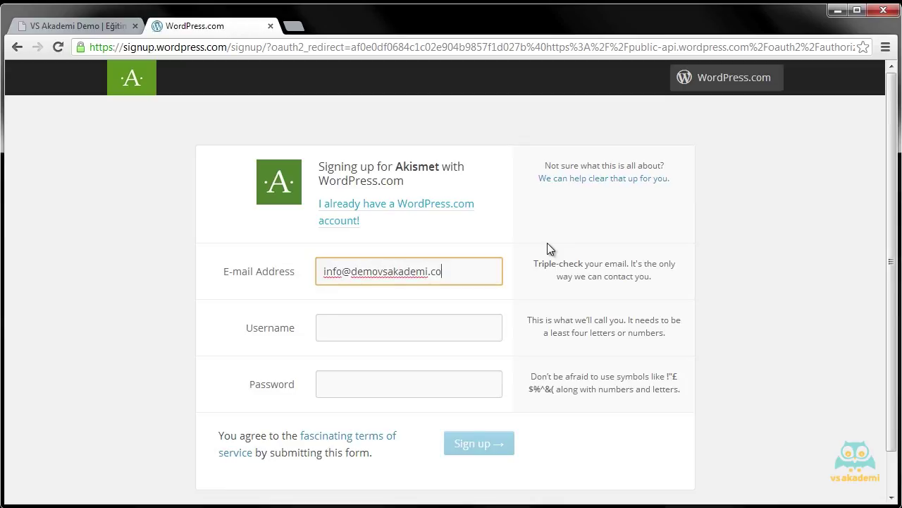
key(Tab)
text(demovsakademi)
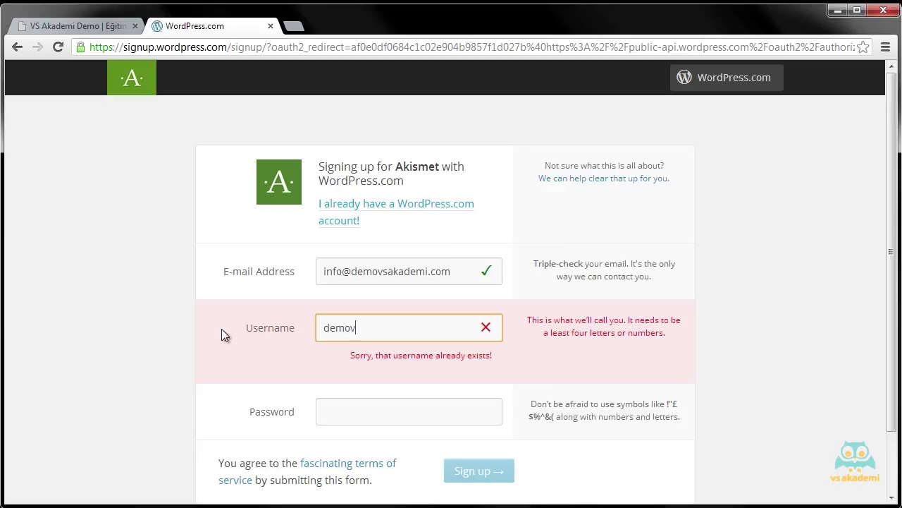
key(Tab)
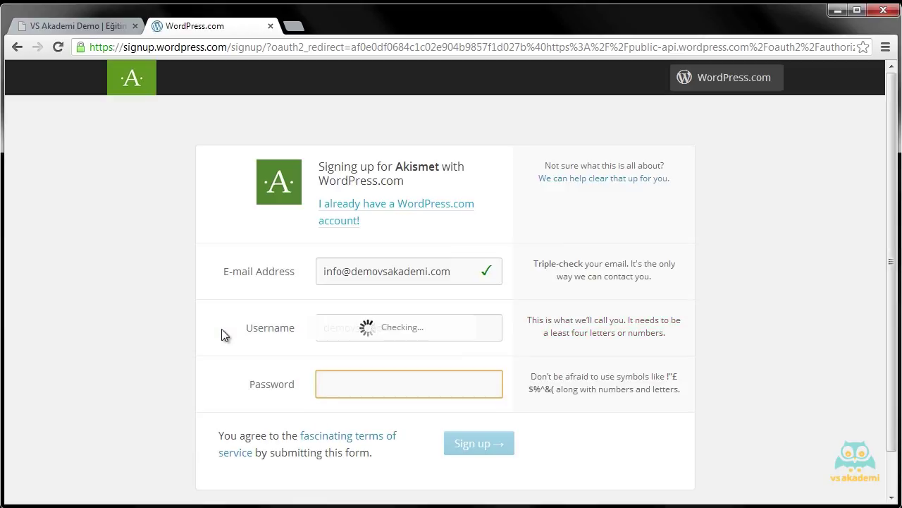
text(••••••••)
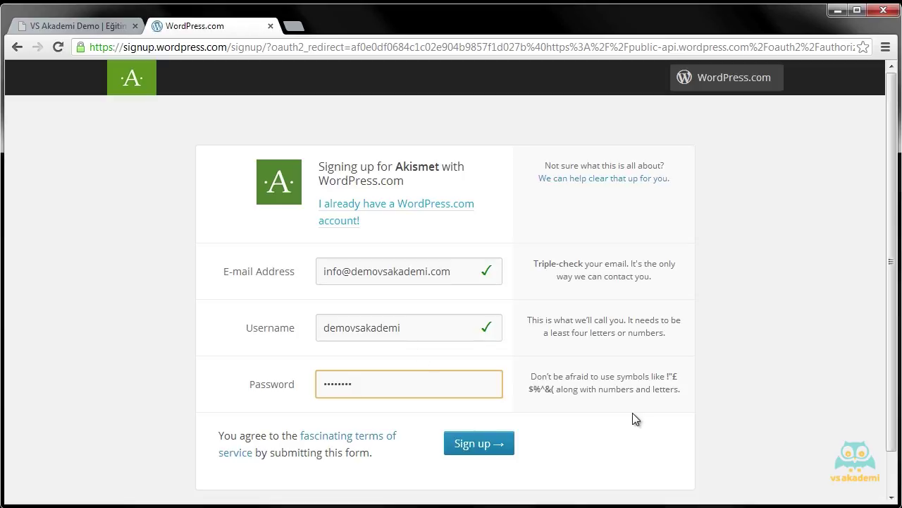
key(Return)
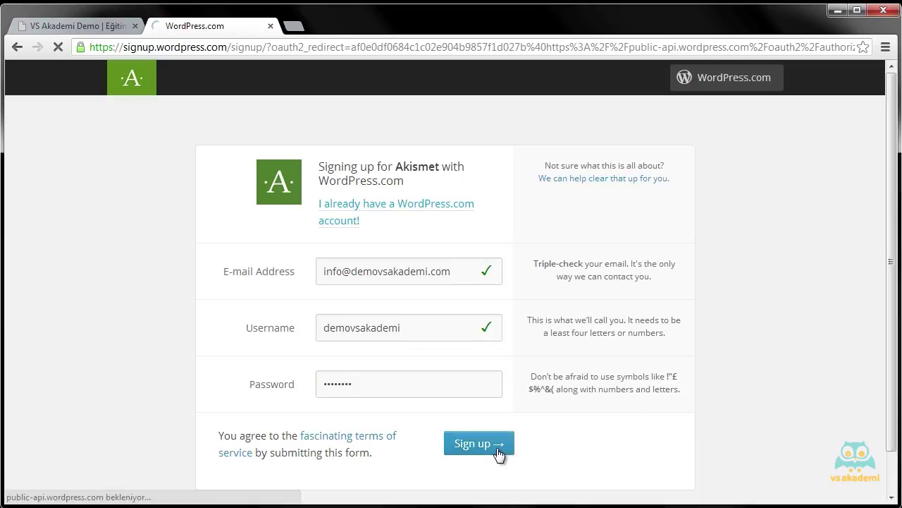
click(494, 449)
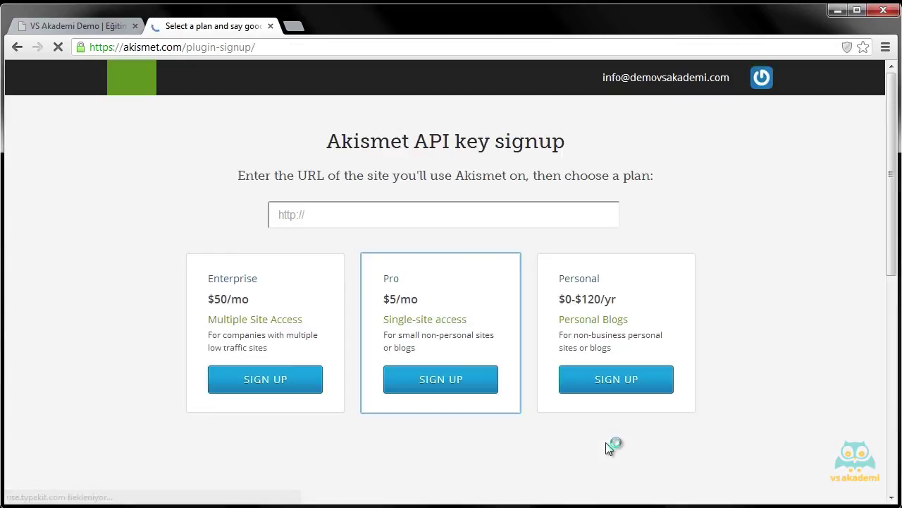
click(527, 215)
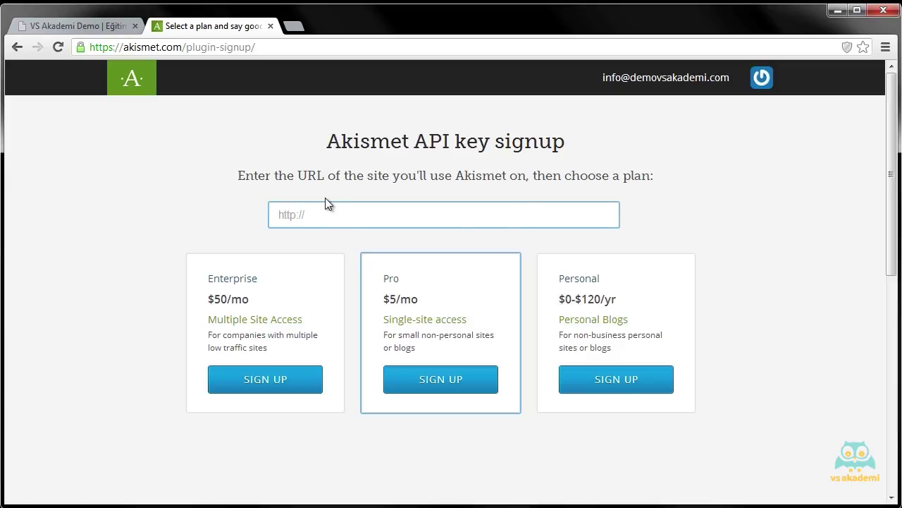
text(www.demovsakademi.com)
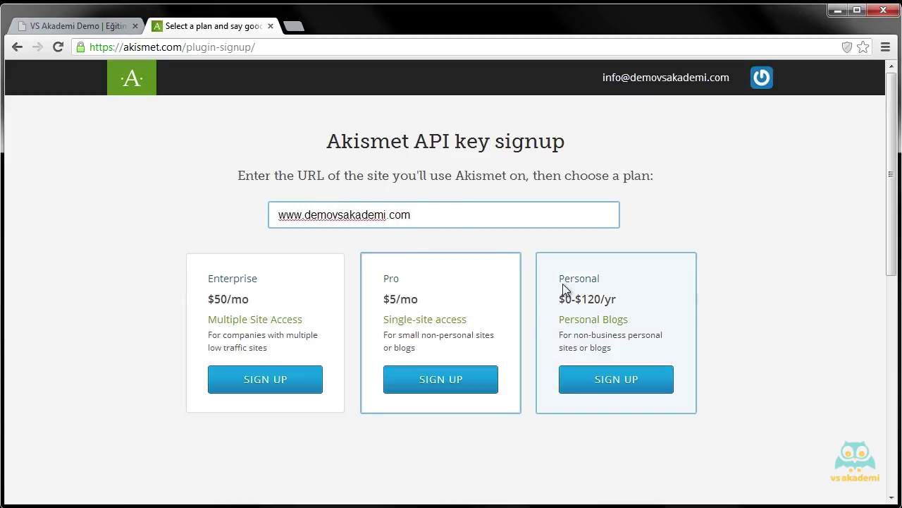
click(636, 381)
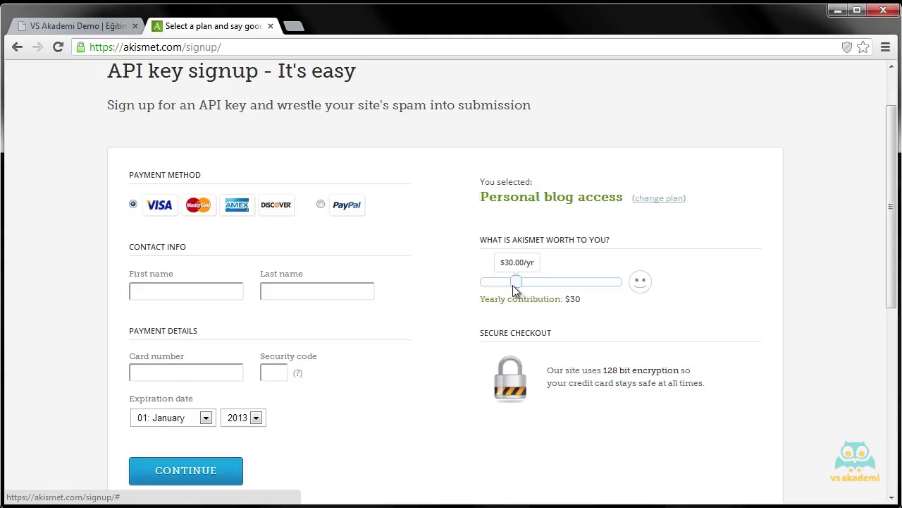
Step: Set the yearly contribution to $0, enter the first and last name, and continue
drag(514, 287, 473, 286)
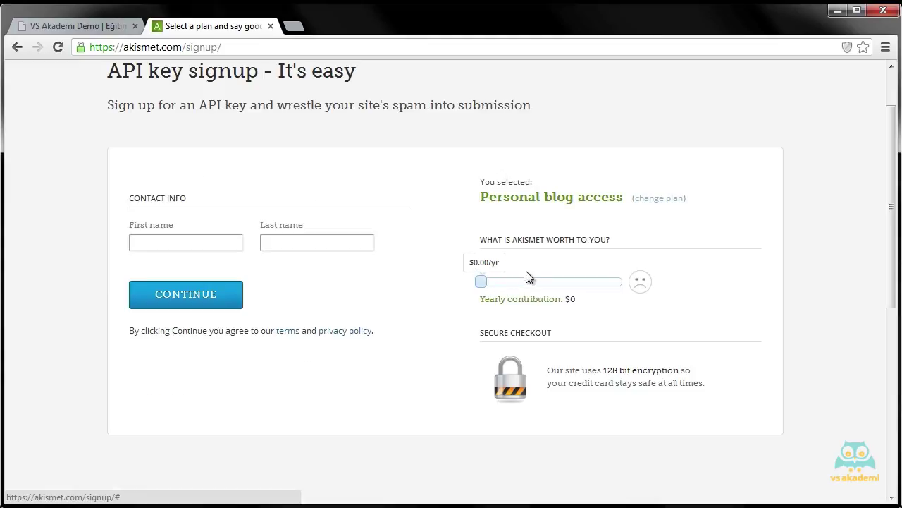
click(161, 244)
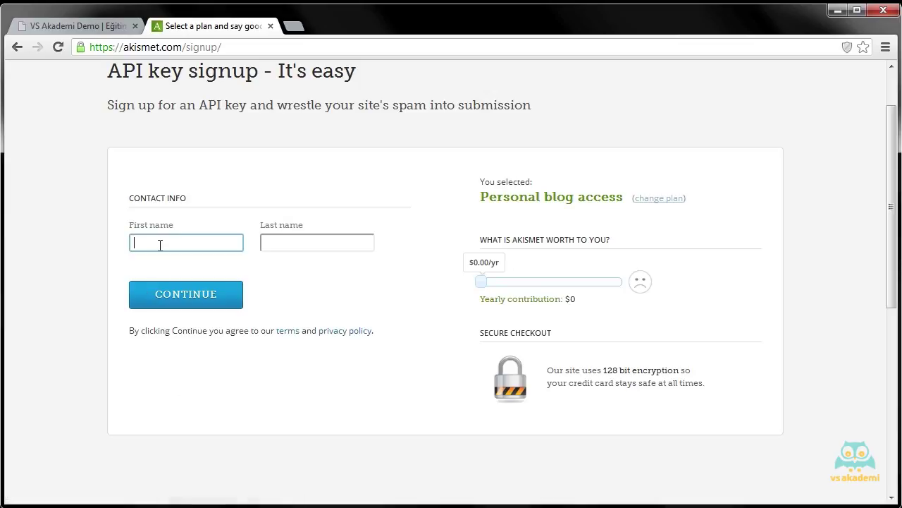
key(Tab)
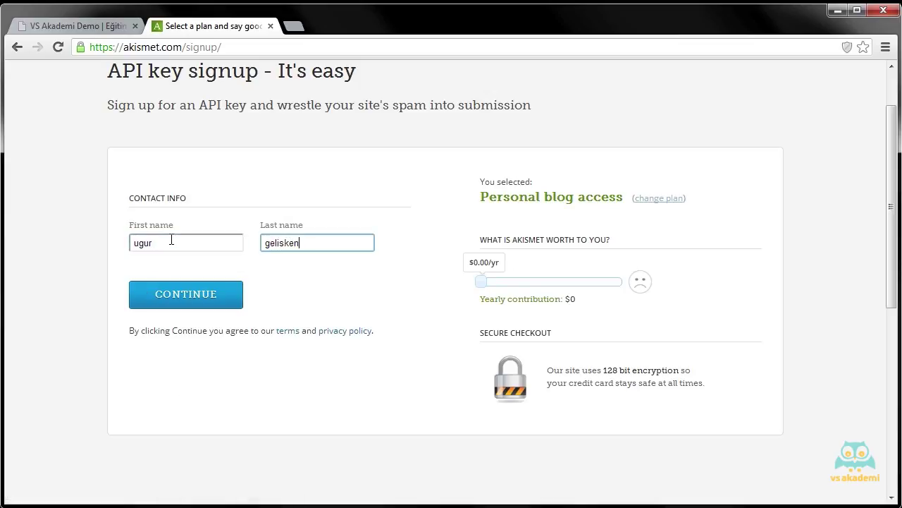
scroll(256, 177, up, 1)
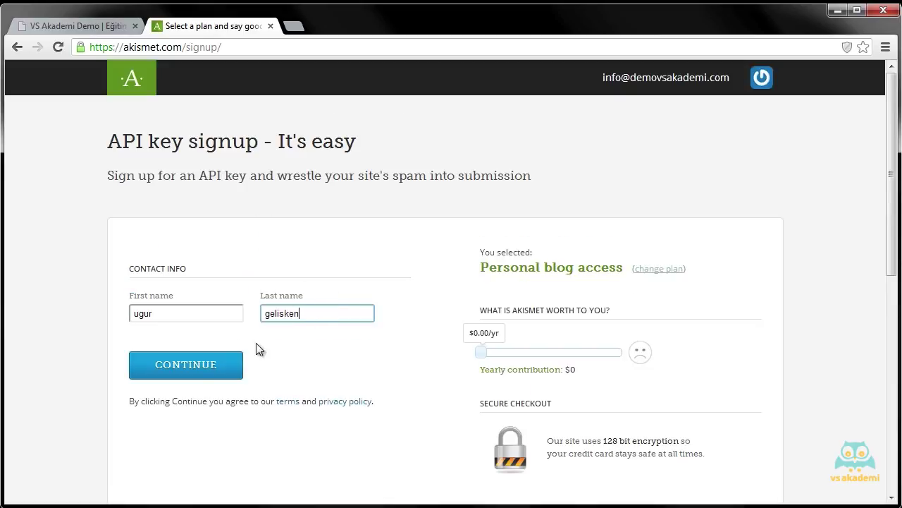
click(217, 367)
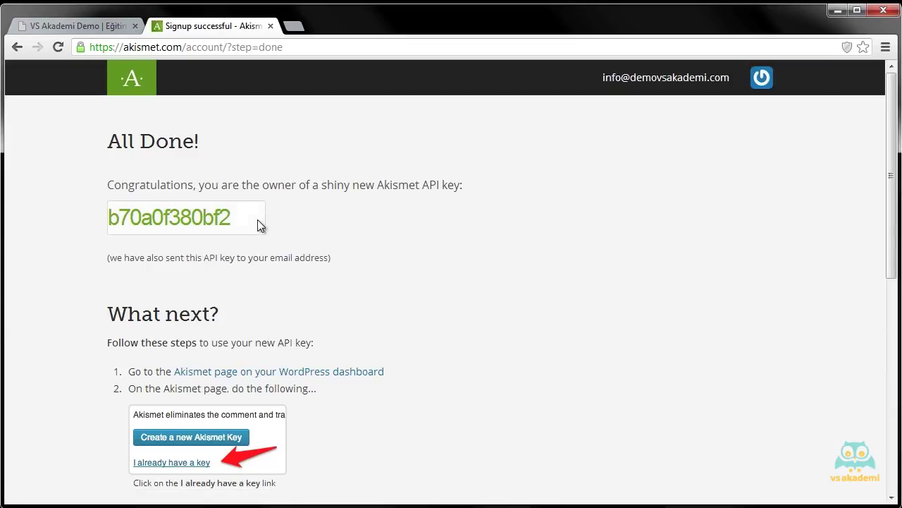
Step: Copy the newly issued Akismet API key to the clipboard
drag(258, 225, 111, 219)
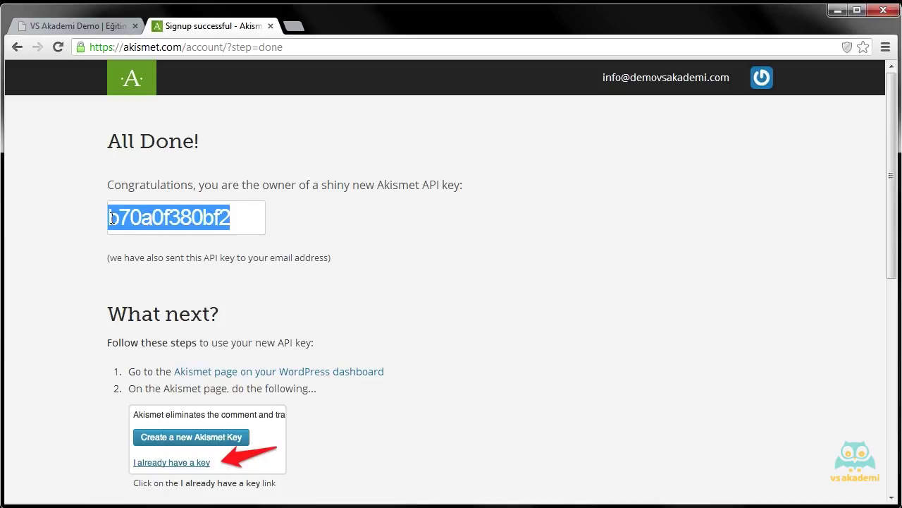
right_click(134, 222)
click(175, 285)
Step: Open the site's wp-admin dashboard in a new browser tab
scroll(257, 220, down, 2)
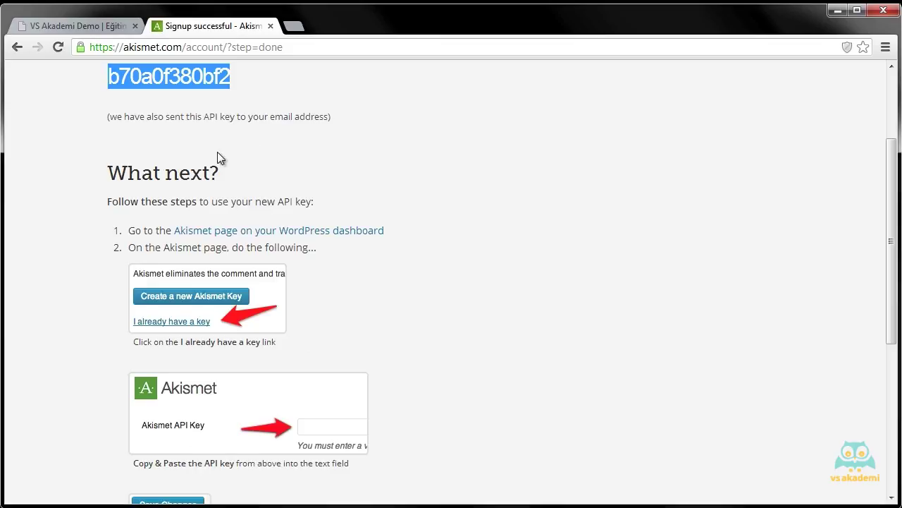
scroll(235, 204, down, 2)
scroll(246, 211, up, 3)
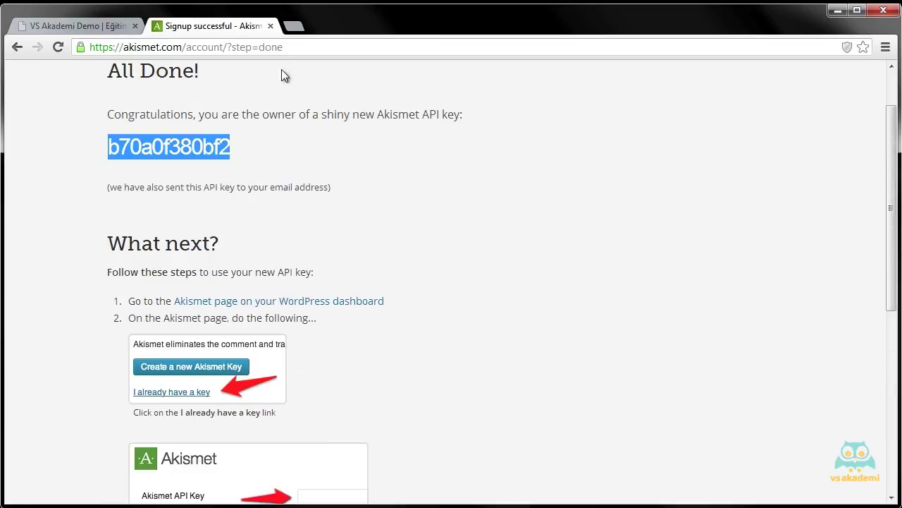
click(295, 28)
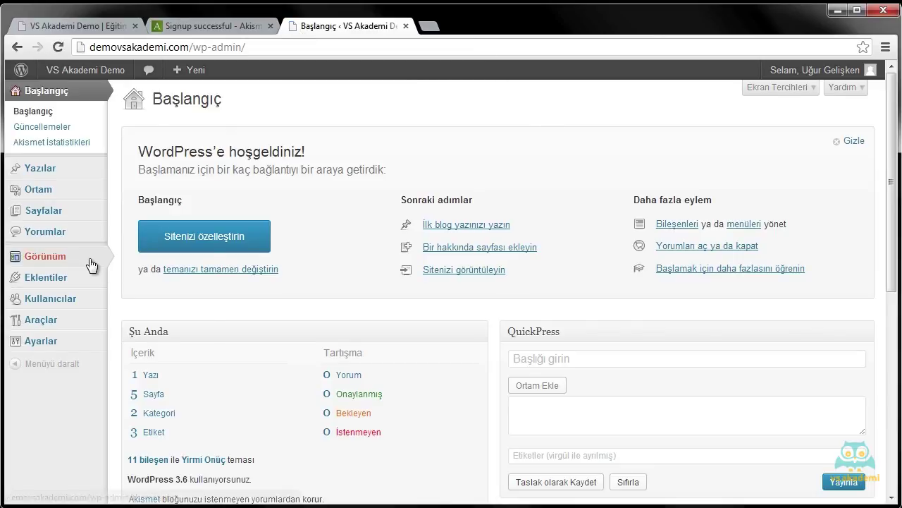
Step: From Yüklü eklentiler, open the Akismet admin panel and pick 'Zaten bir anahtarım var'
mouse_move(88, 278)
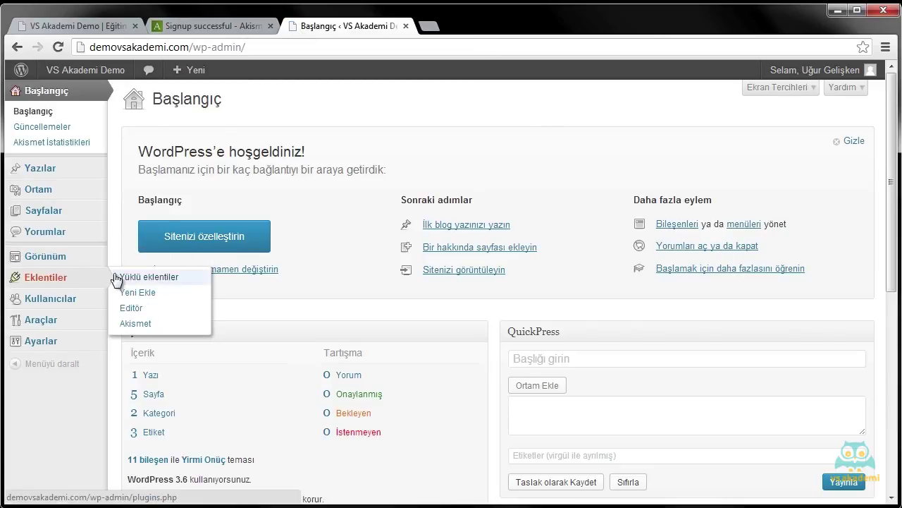
click(117, 277)
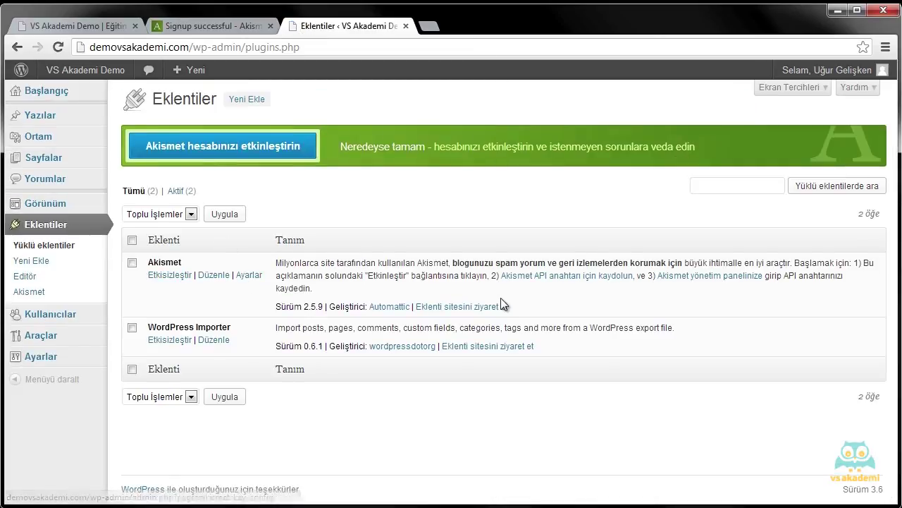
click(709, 282)
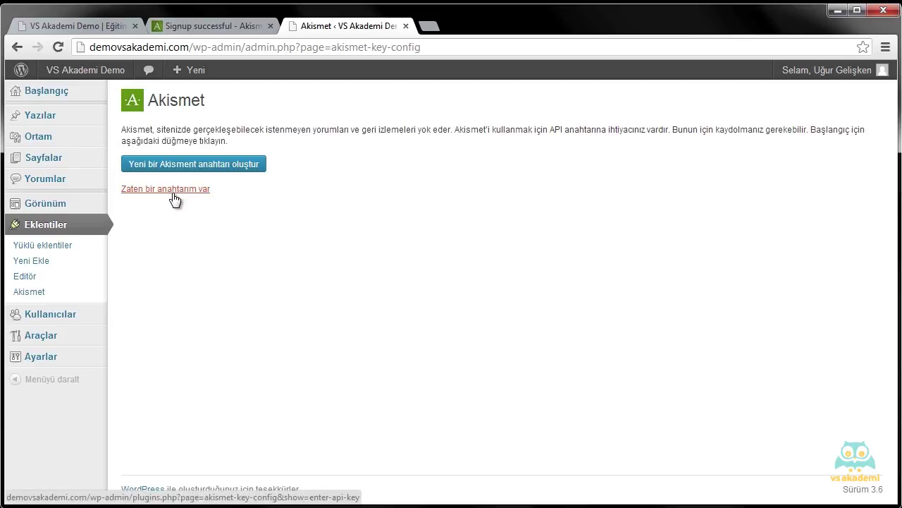
click(175, 201)
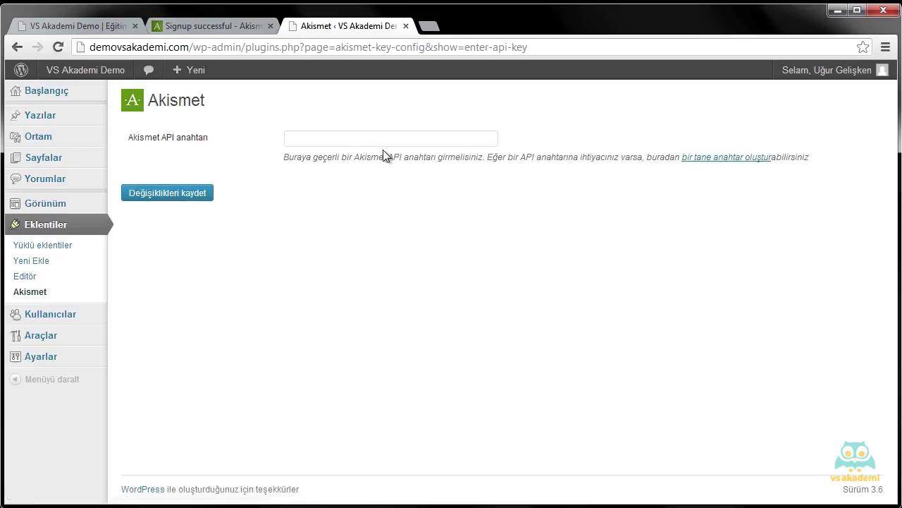
Step: Paste the copied key into the Akismet API anahtarı field and save it
click(366, 146)
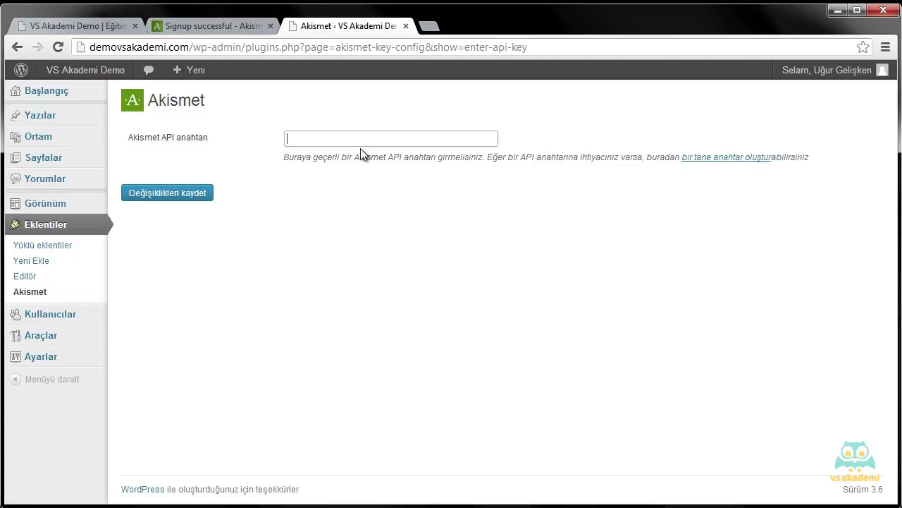
key(ctrl+v)
click(206, 195)
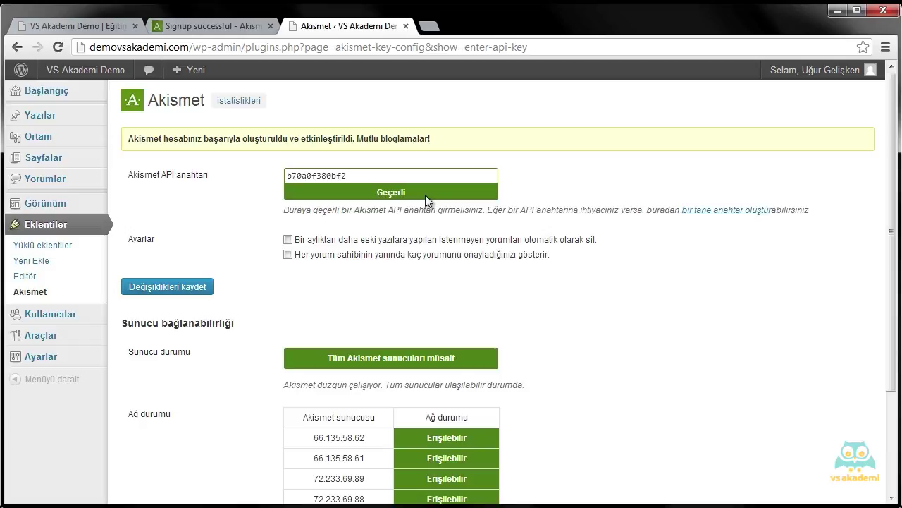
Step: Enable auto-deleting month-old spam and showing approved comment counts, then save the settings
click(288, 254)
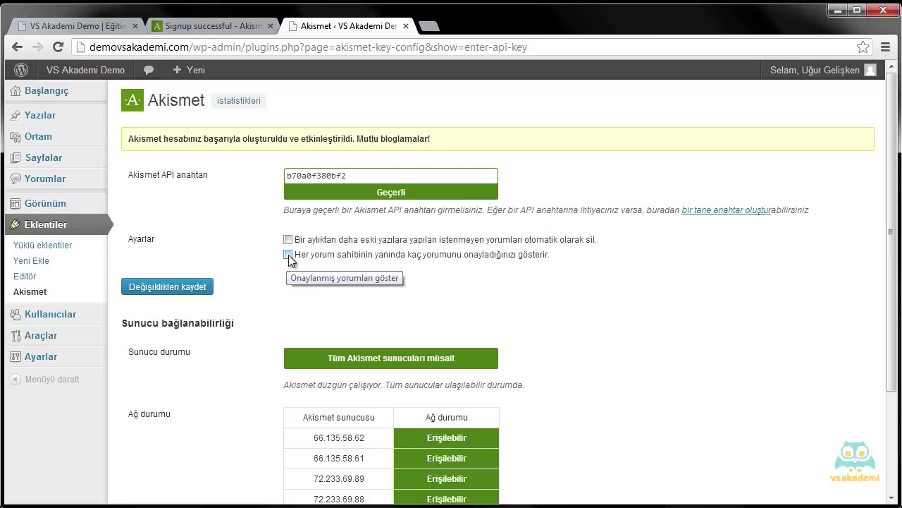
click(288, 239)
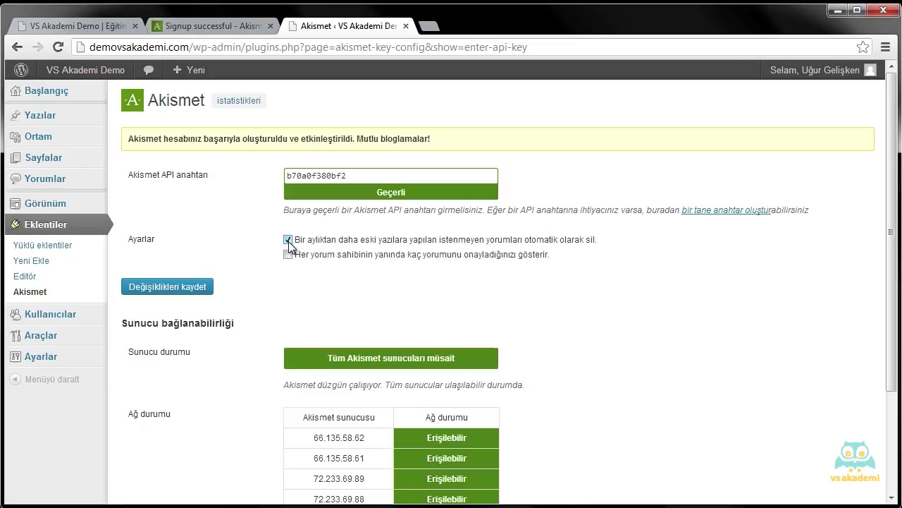
click(287, 254)
scroll(658, 310, down, 2)
scroll(282, 308, up, 2)
click(198, 296)
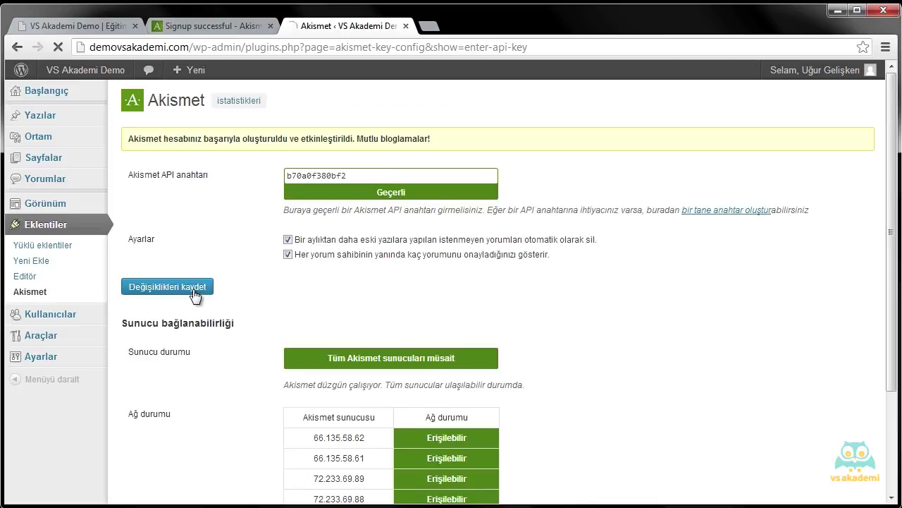